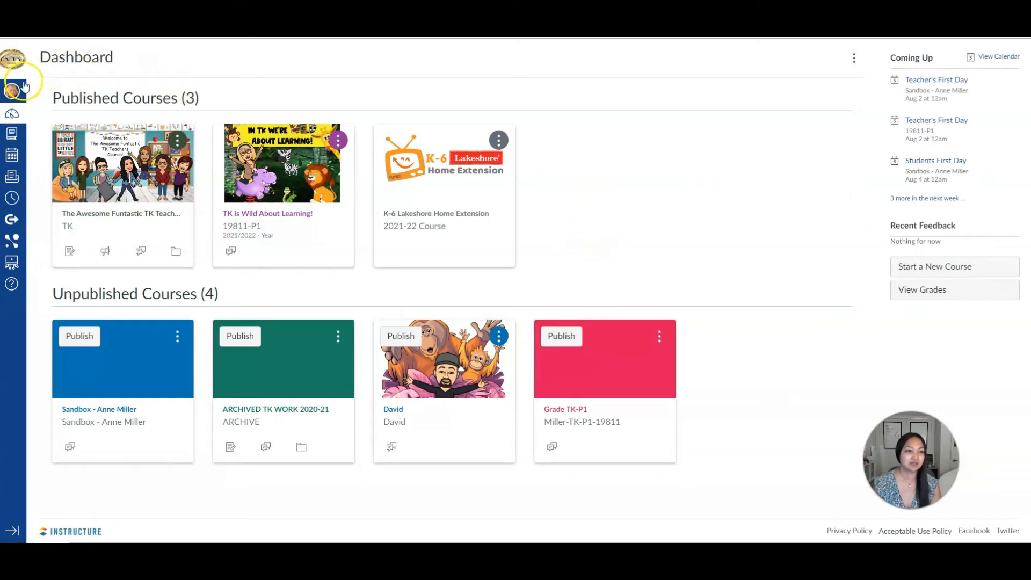
Review the full list of courses, including the past enrollments, and return to the dashboard.
click(11, 135)
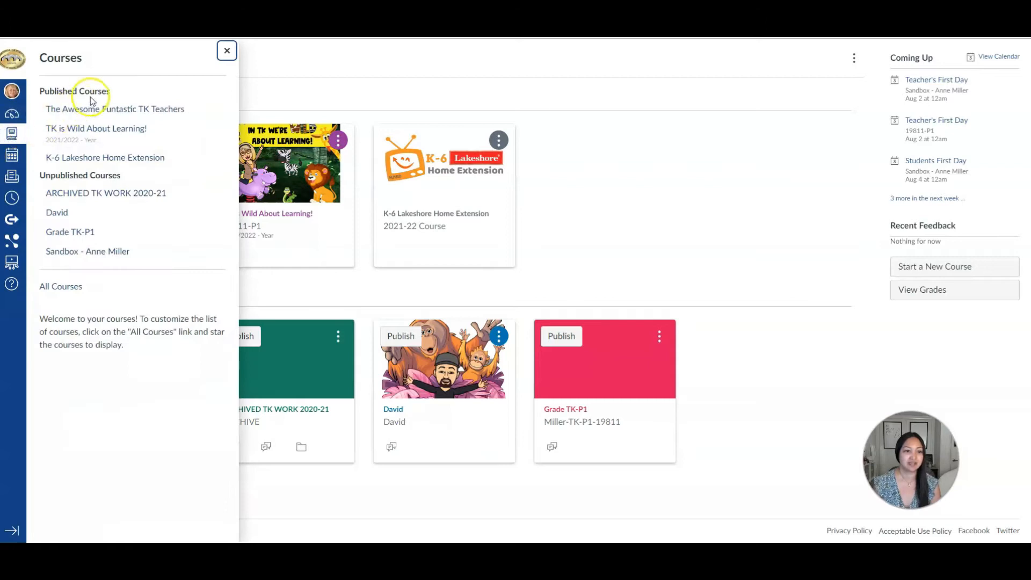
click(60, 288)
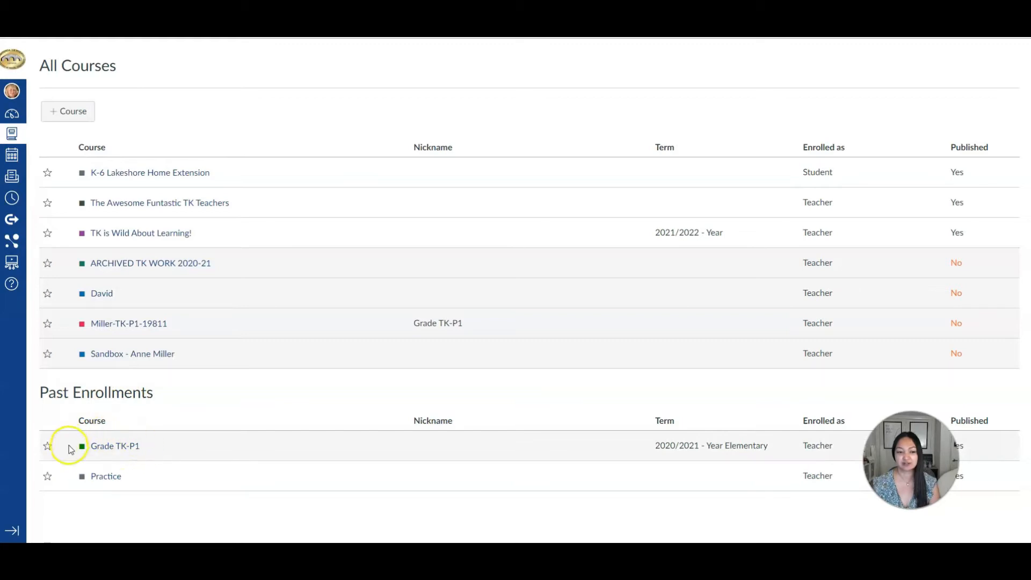
click(126, 450)
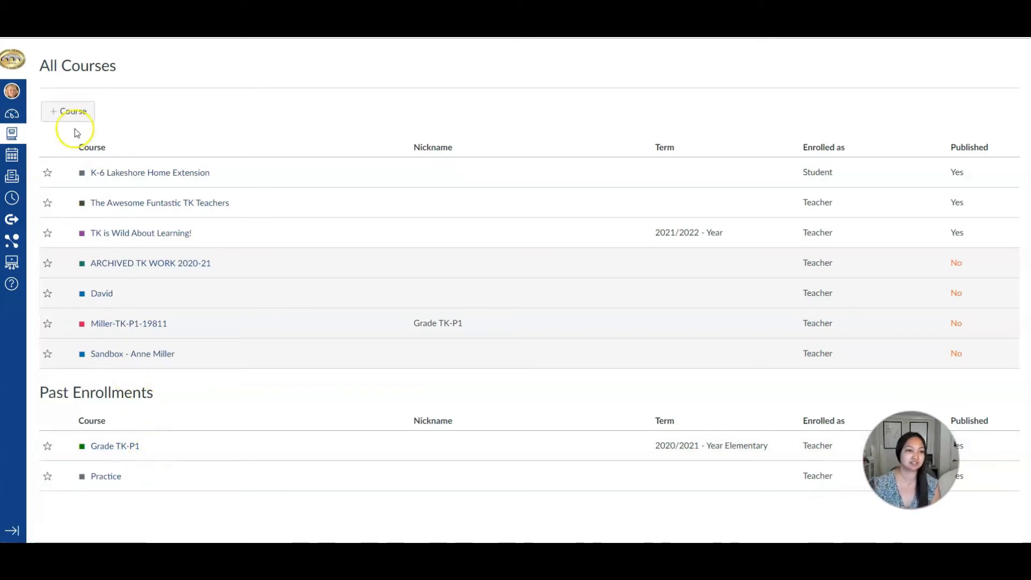
click(18, 65)
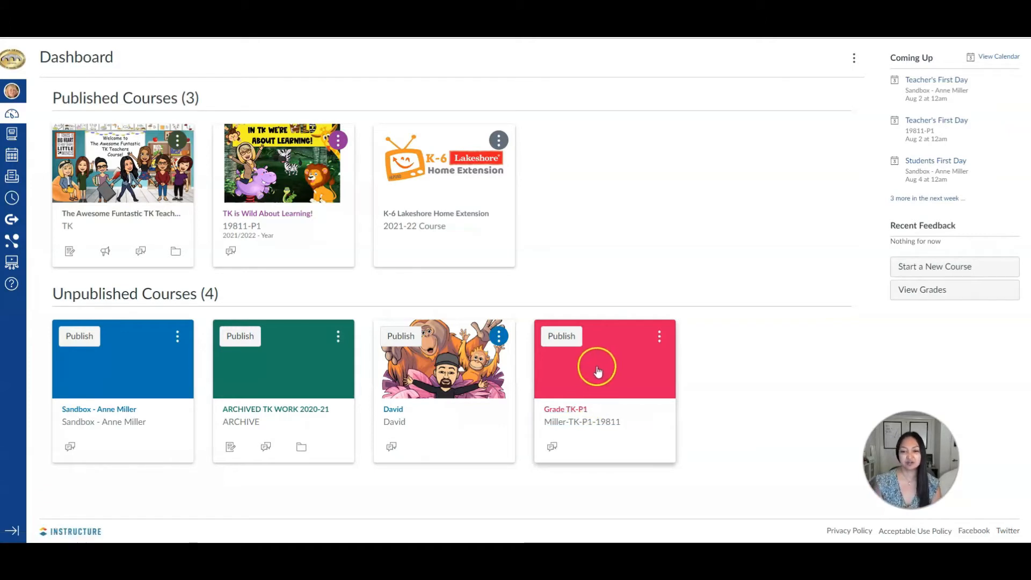
Open the unpublished Grade TK-P1 course and begin importing existing content with the Copy a Canvas Course type.
click(591, 388)
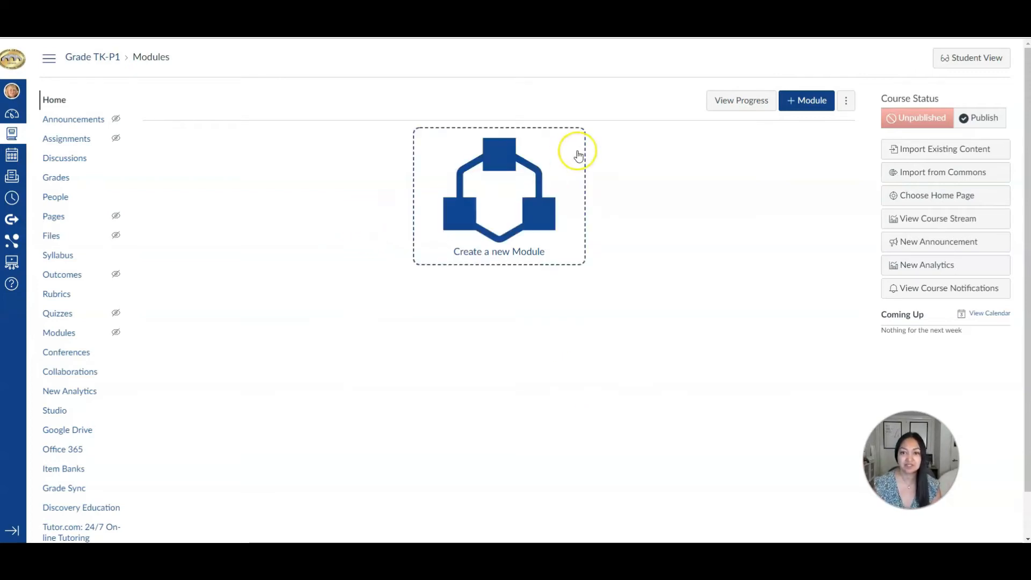
click(929, 158)
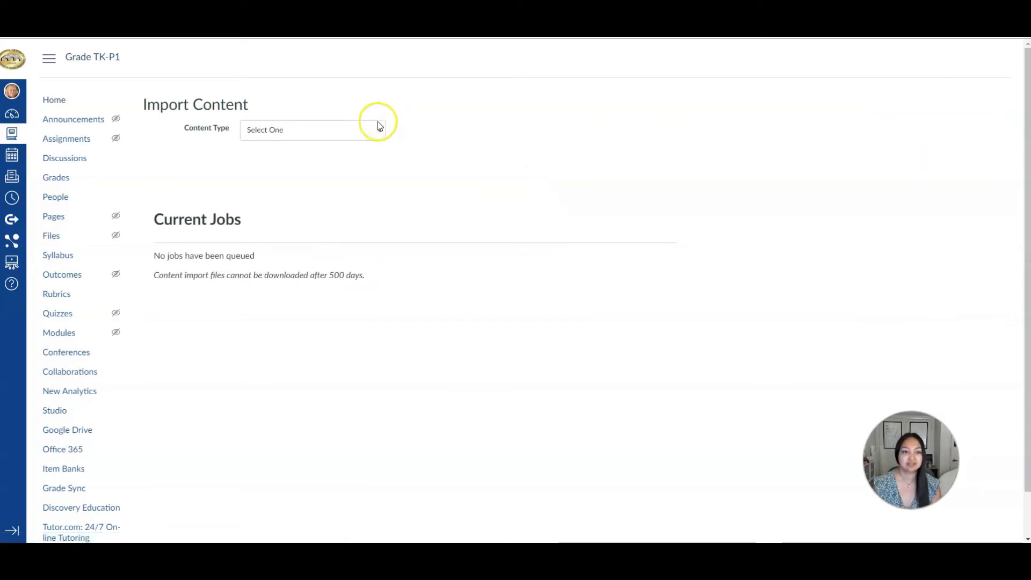
click(379, 131)
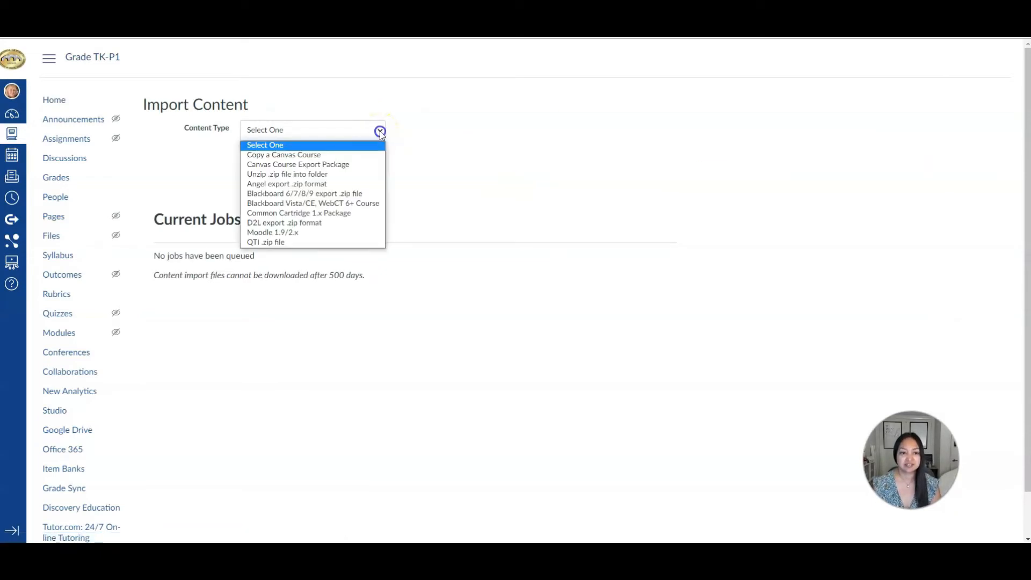
click(365, 160)
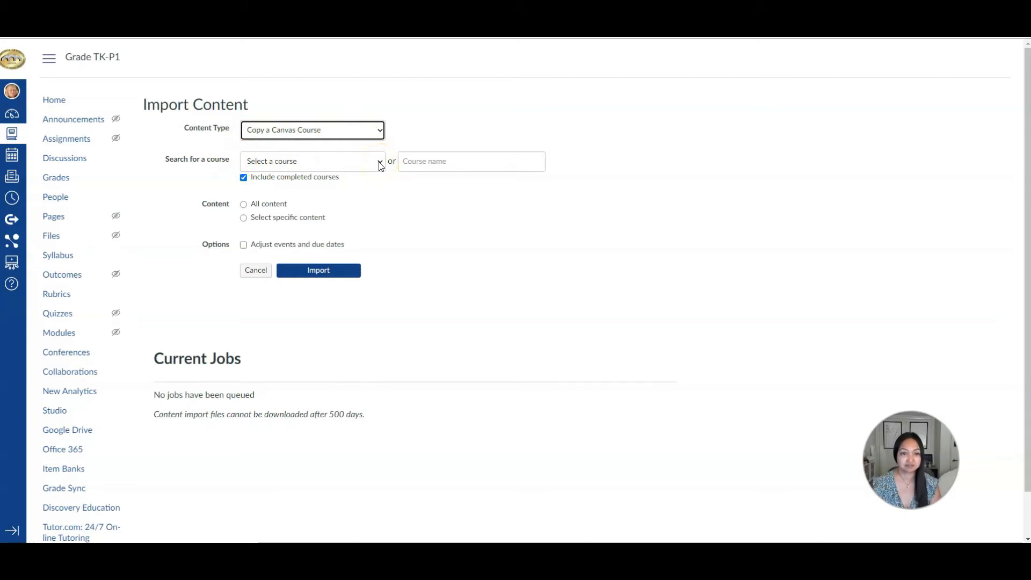
Choose the Grade TK-P1 course from 2020/2021 - Year Elementary as the copy source and include all content.
click(379, 163)
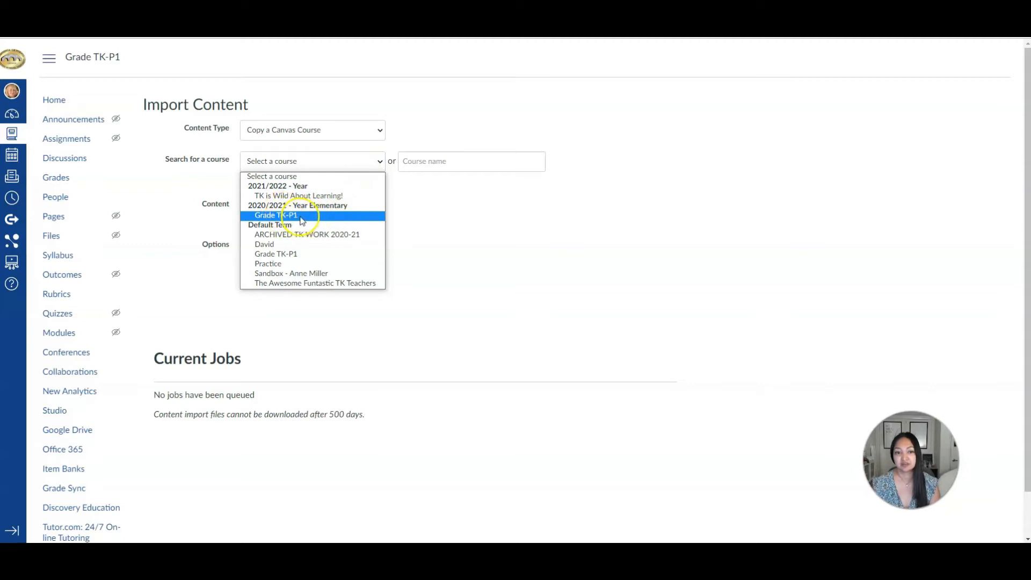
click(418, 217)
click(418, 217)
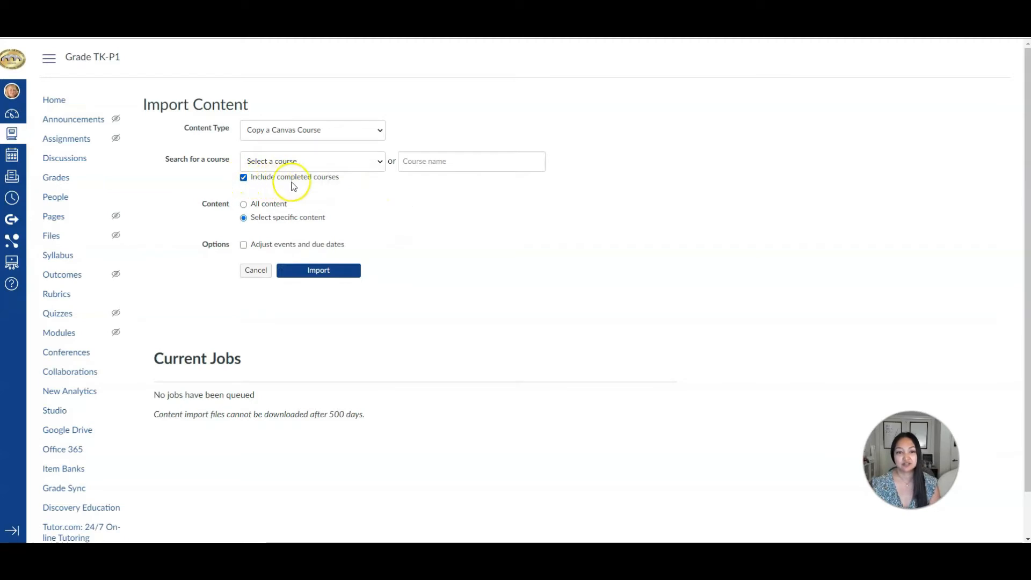
click(380, 164)
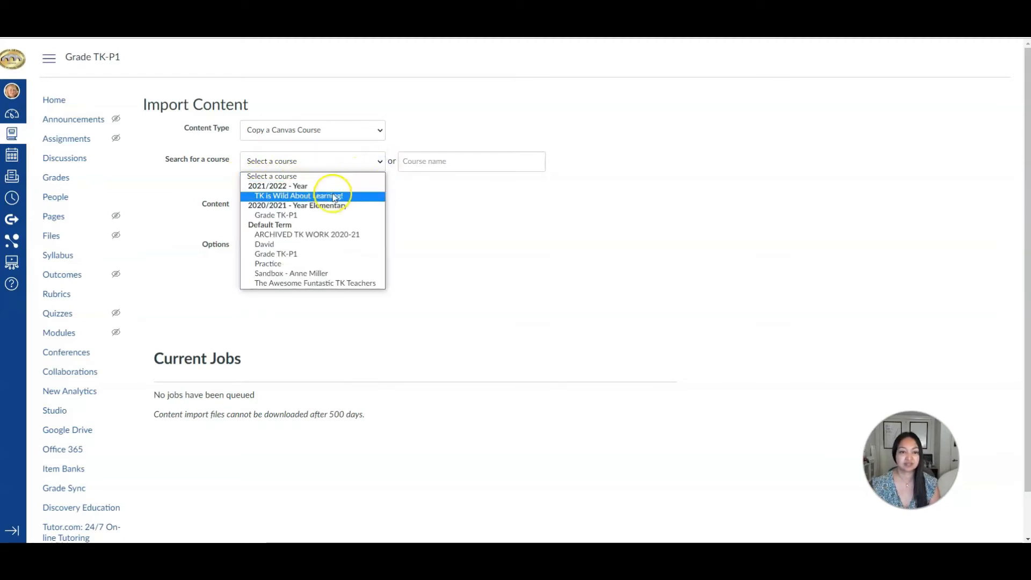
click(321, 216)
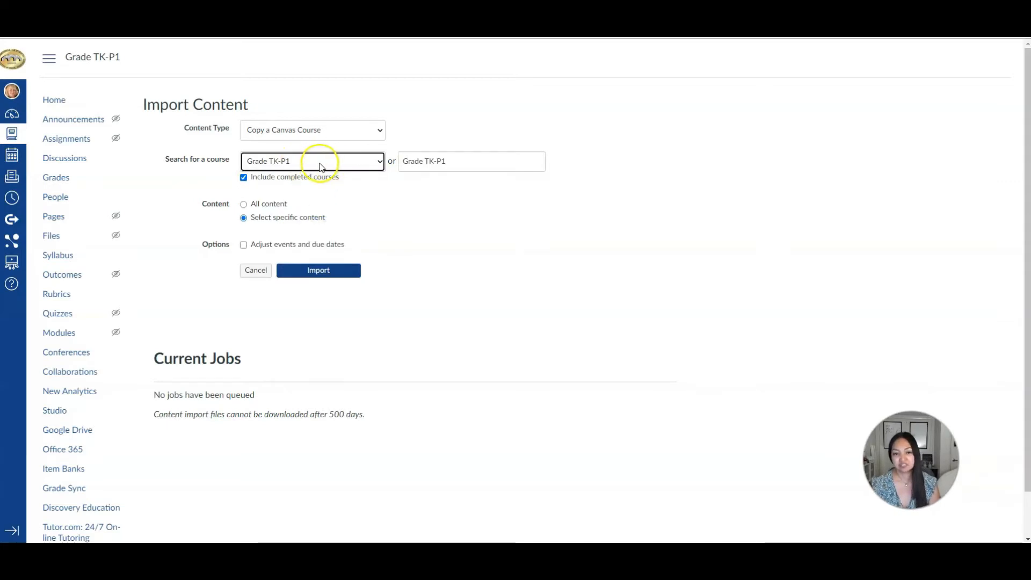
click(425, 162)
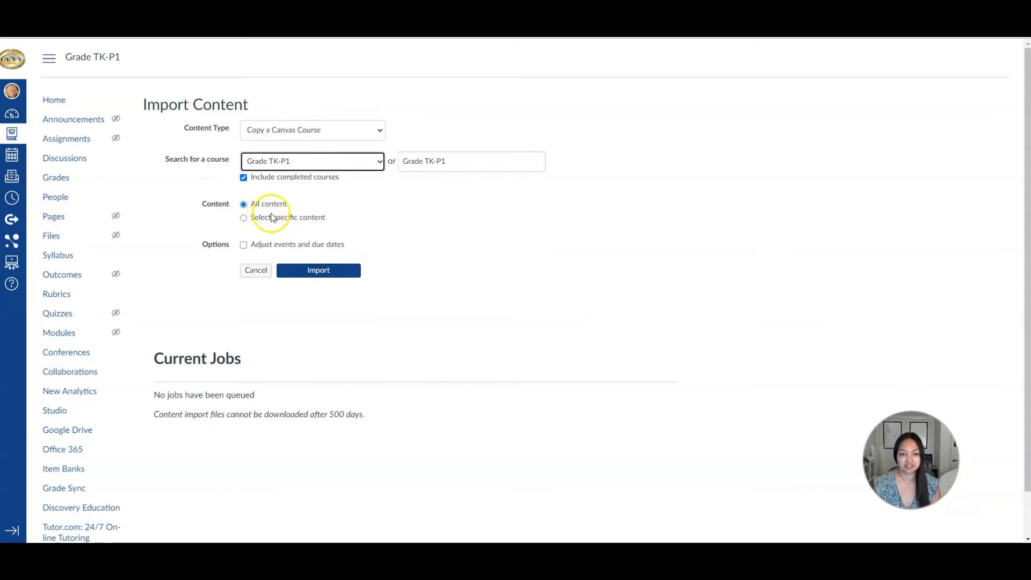
Try the shift dates and remove dates options for adjusting events and due dates in the import.
click(244, 246)
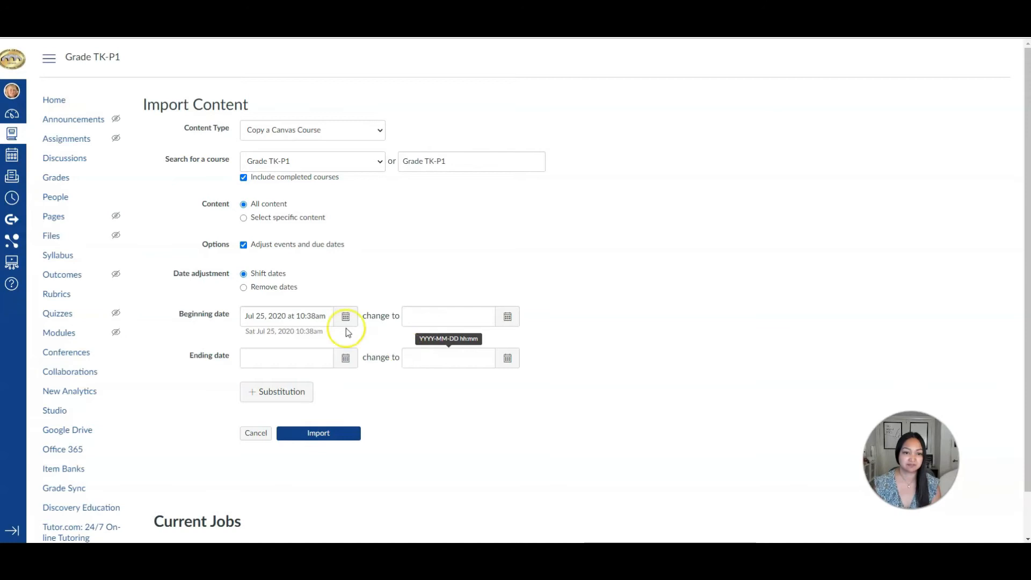
click(245, 291)
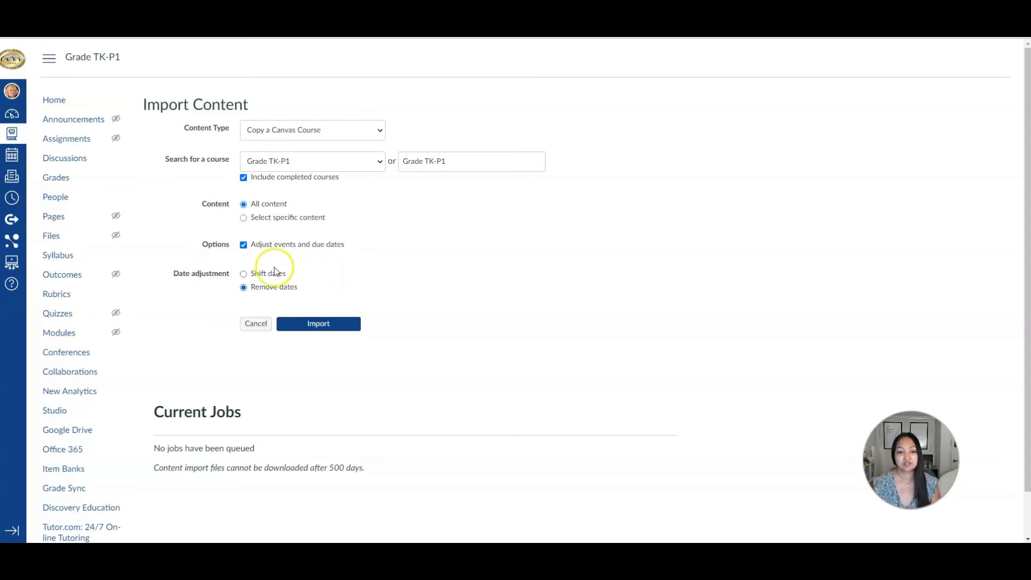
click(243, 274)
click(244, 287)
click(314, 324)
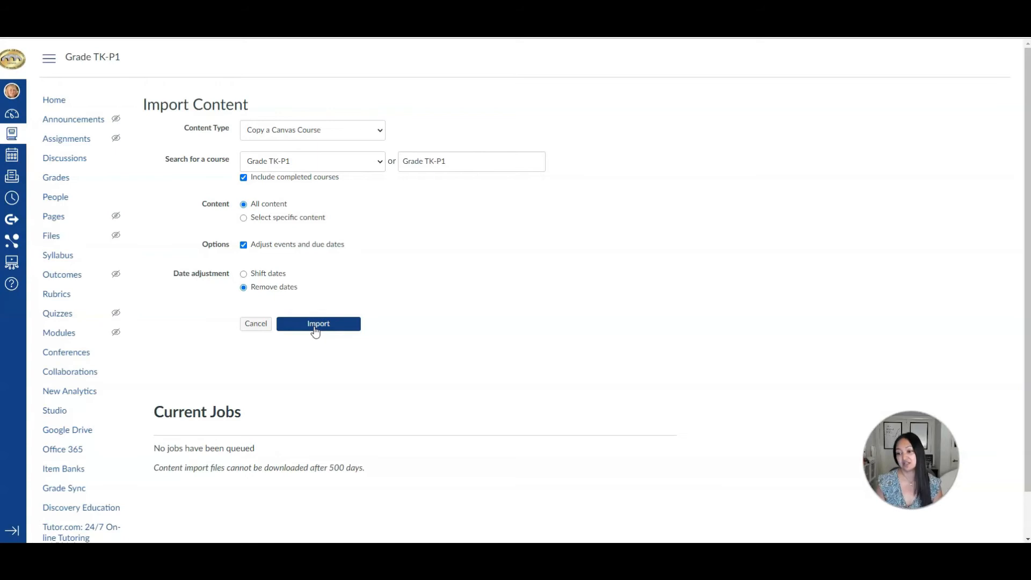
click(244, 245)
click(246, 205)
click(244, 245)
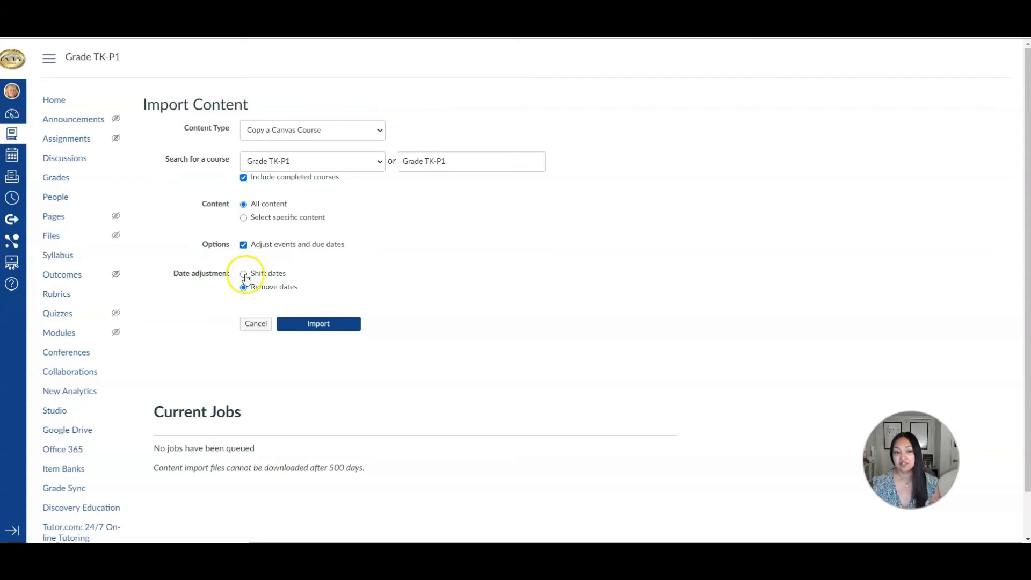
click(244, 275)
click(244, 287)
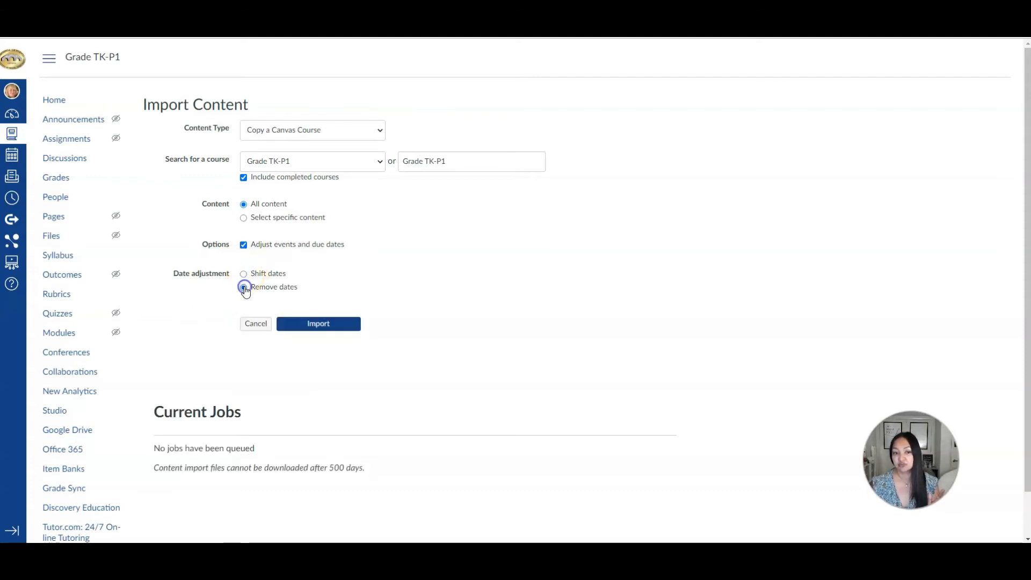
click(243, 246)
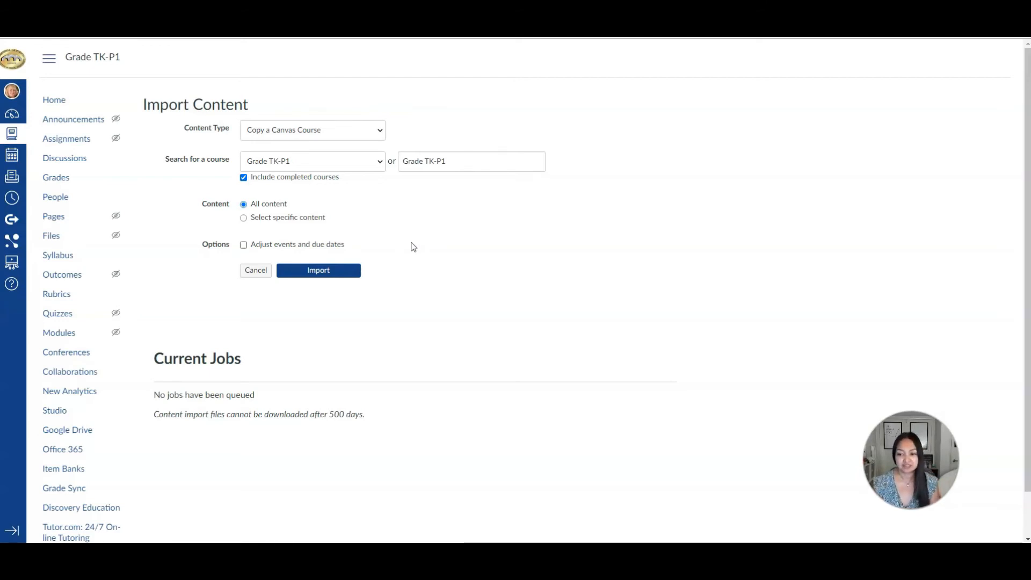
Set the import to adjust events and due dates by removing the dates.
click(244, 247)
click(244, 287)
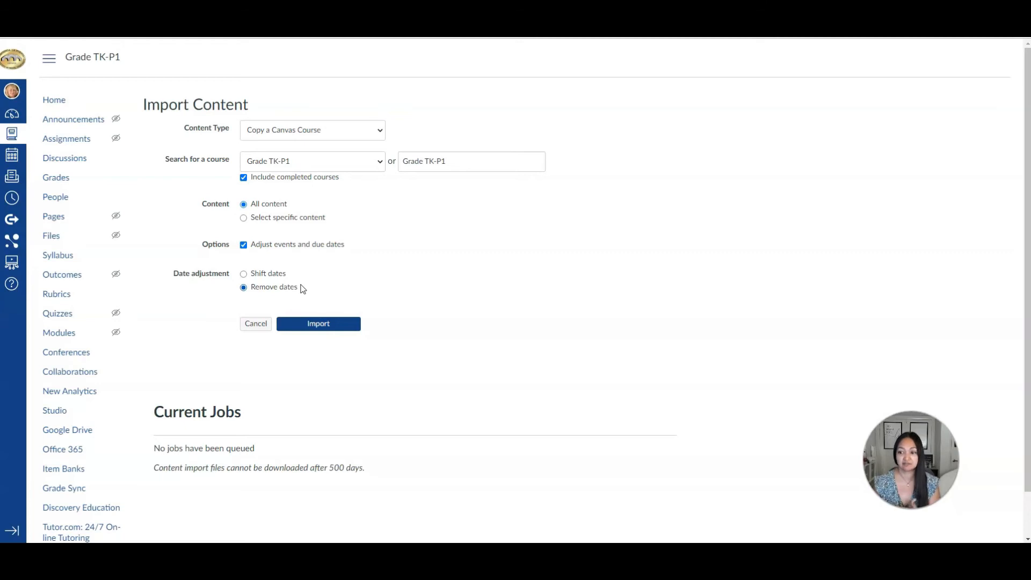
click(301, 322)
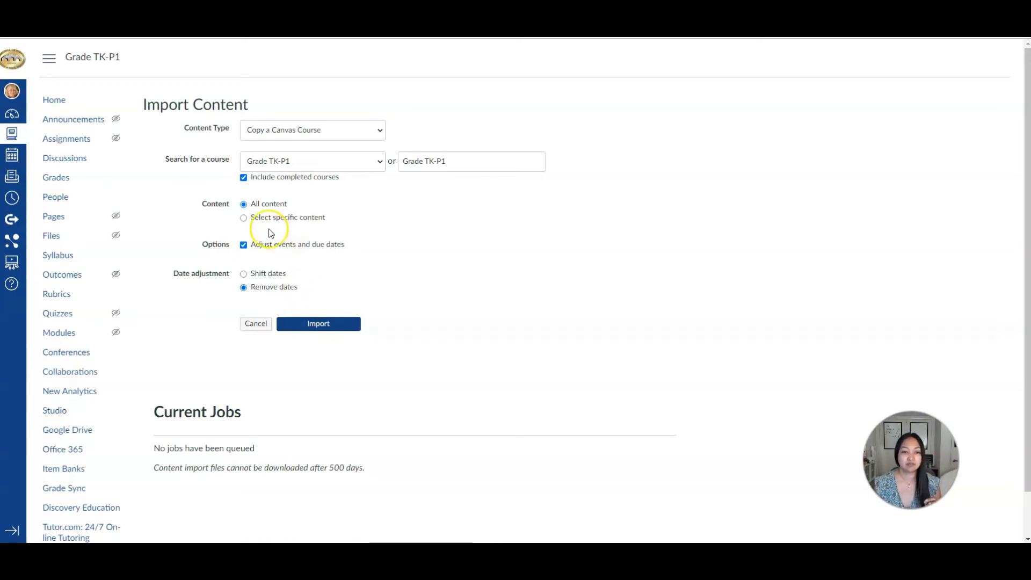
Limit the import to specific content with event and due date adjustment turned off, and start the import.
click(244, 220)
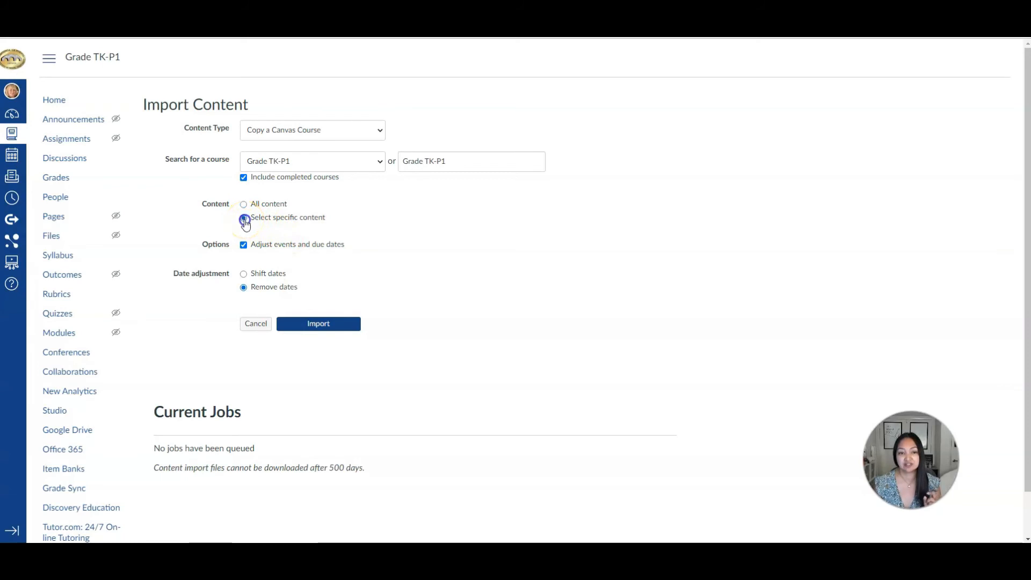
click(244, 246)
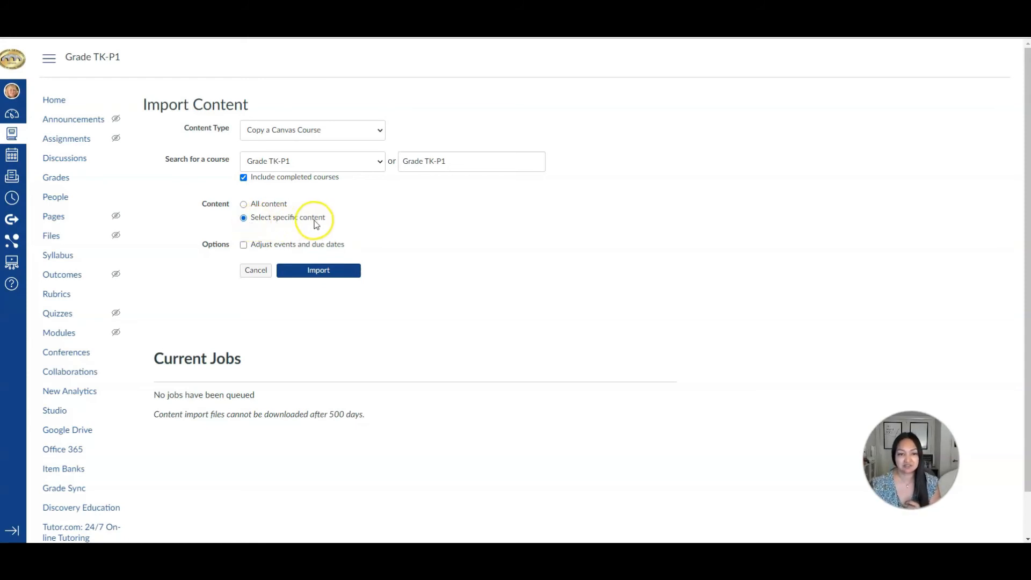
click(244, 246)
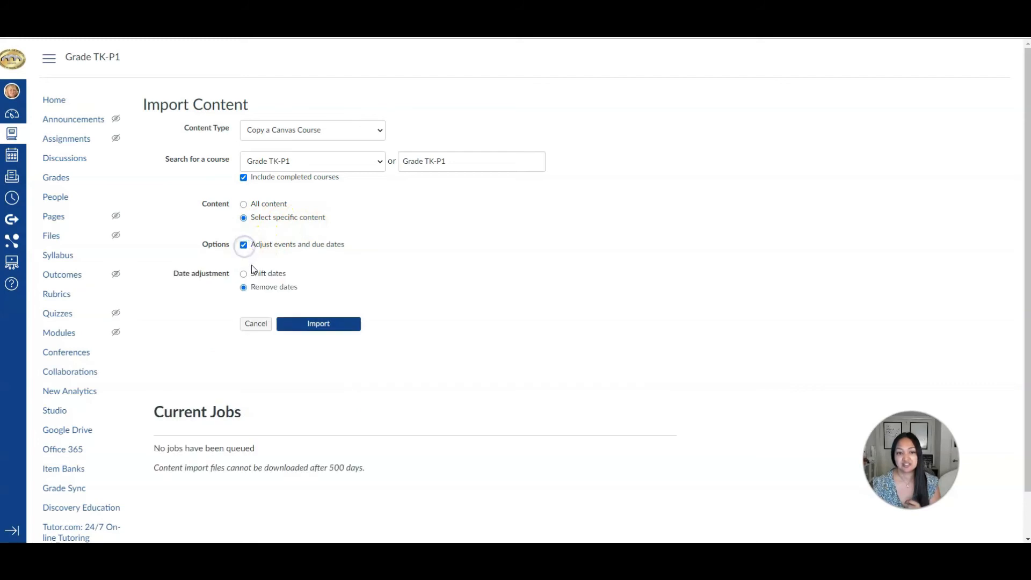
click(244, 274)
click(244, 288)
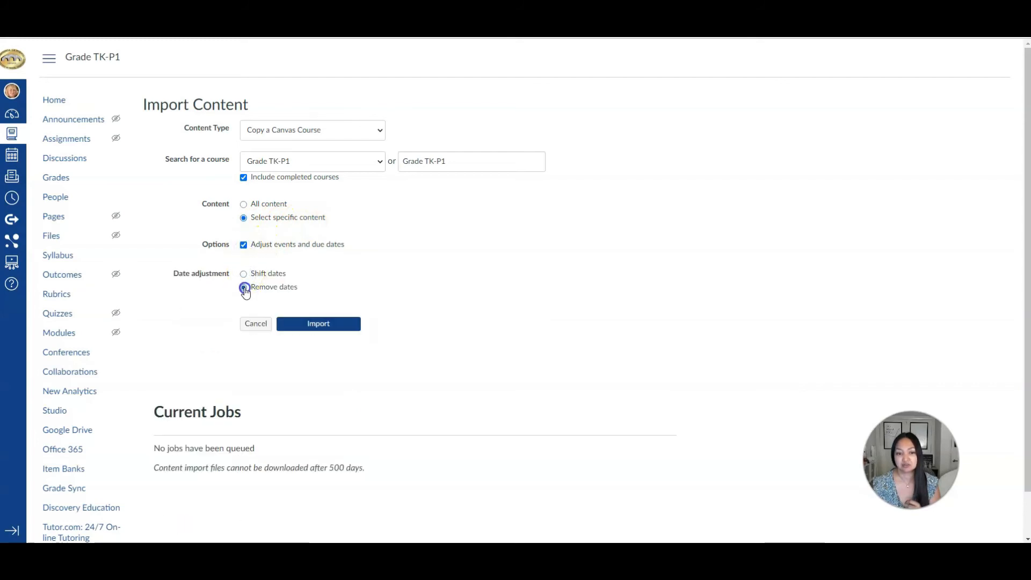
click(244, 246)
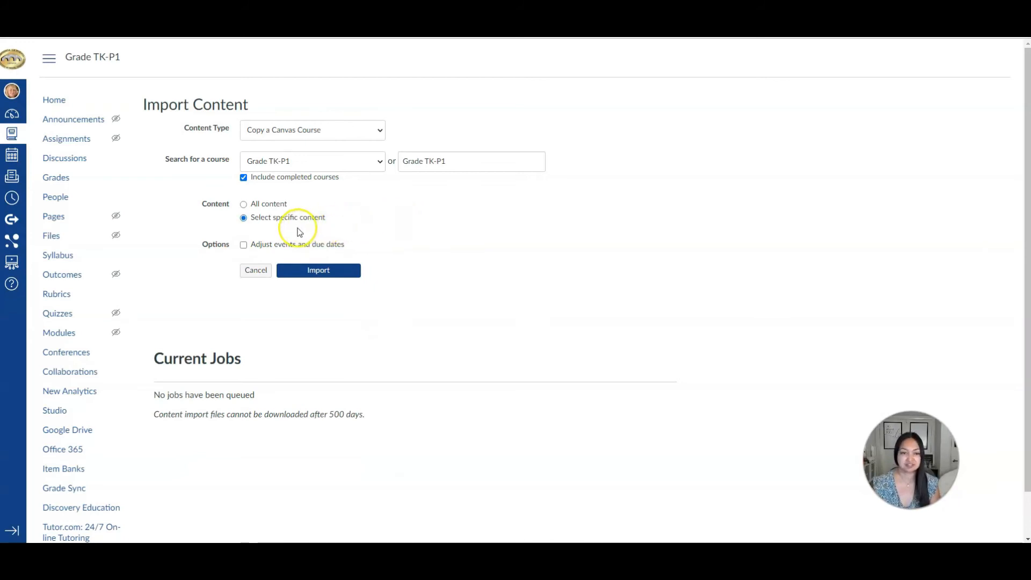
click(325, 273)
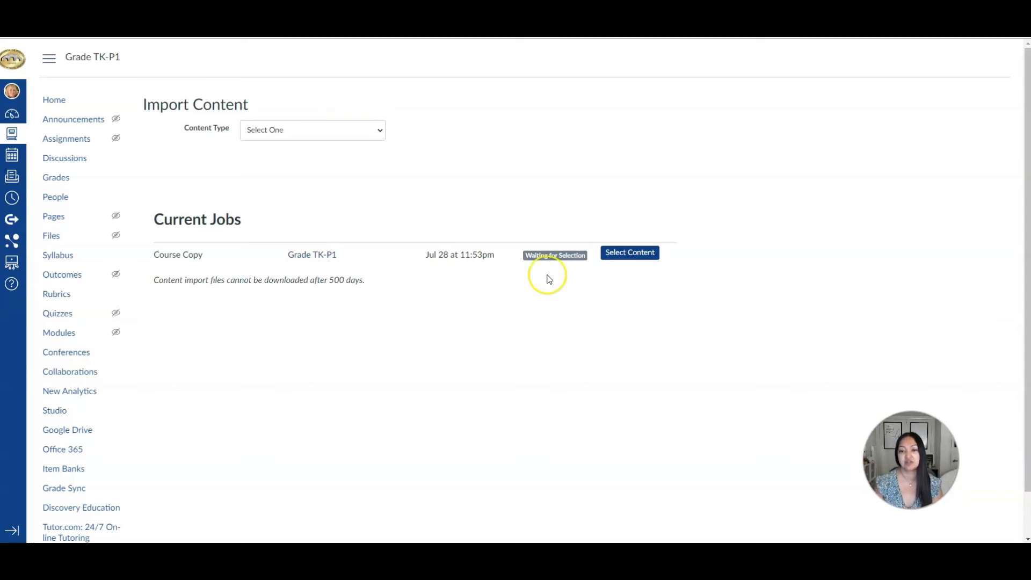
Open the content selection for the Grade TK-P1 course copy job and include Course Settings and Syllabus Body.
click(630, 253)
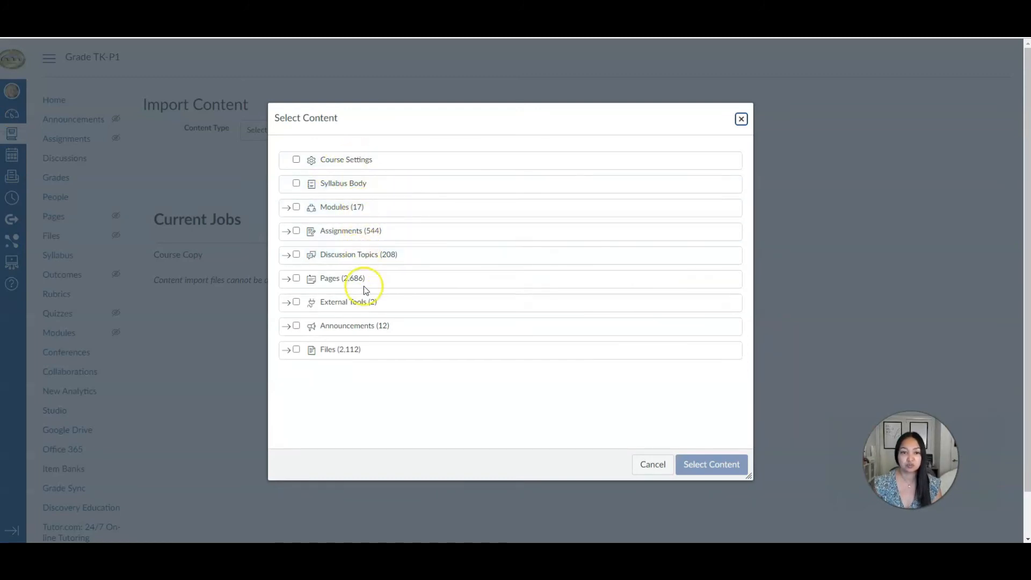
click(297, 160)
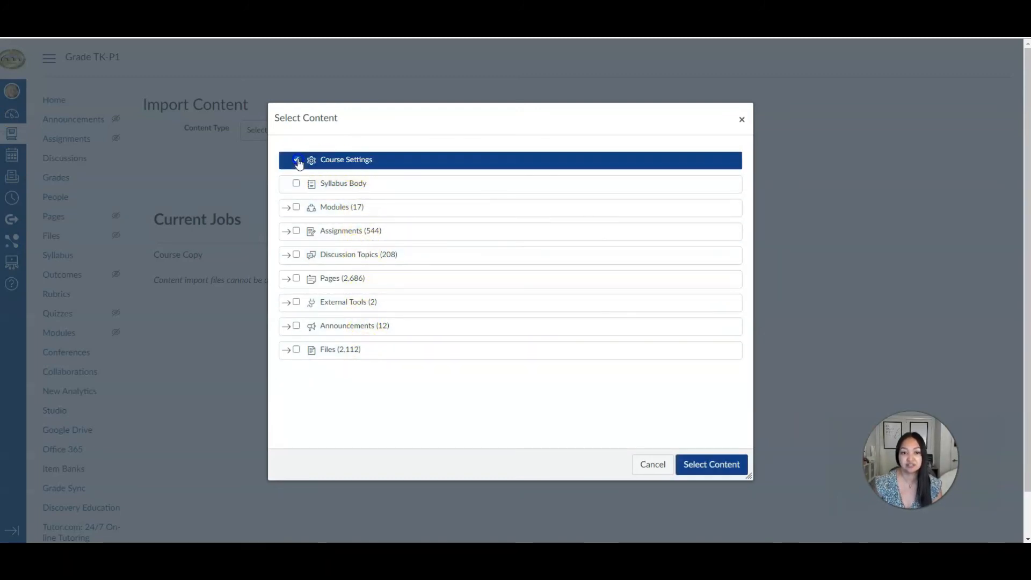
click(296, 184)
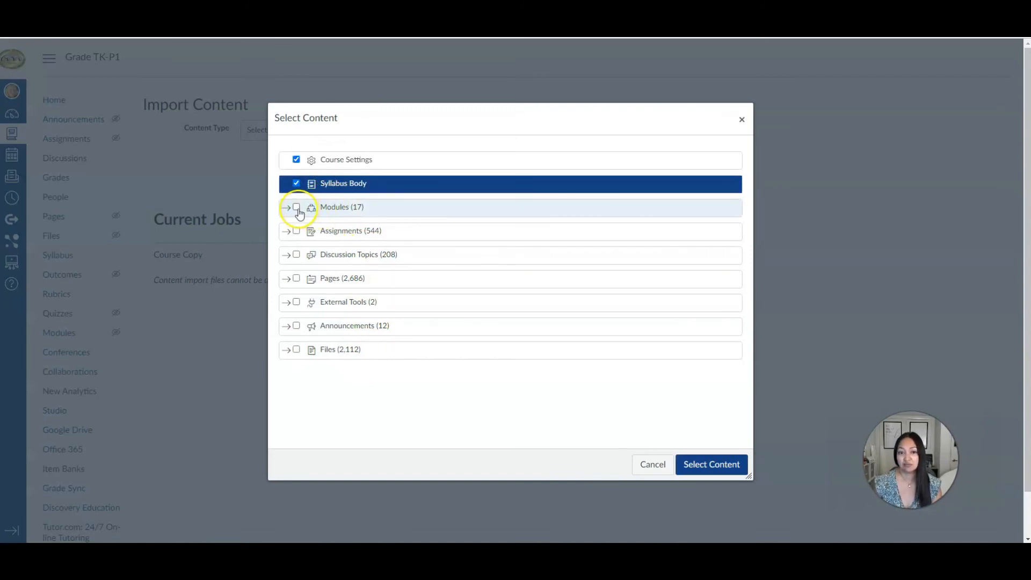
Look through the individual modules that can be chosen for the course copy.
click(287, 208)
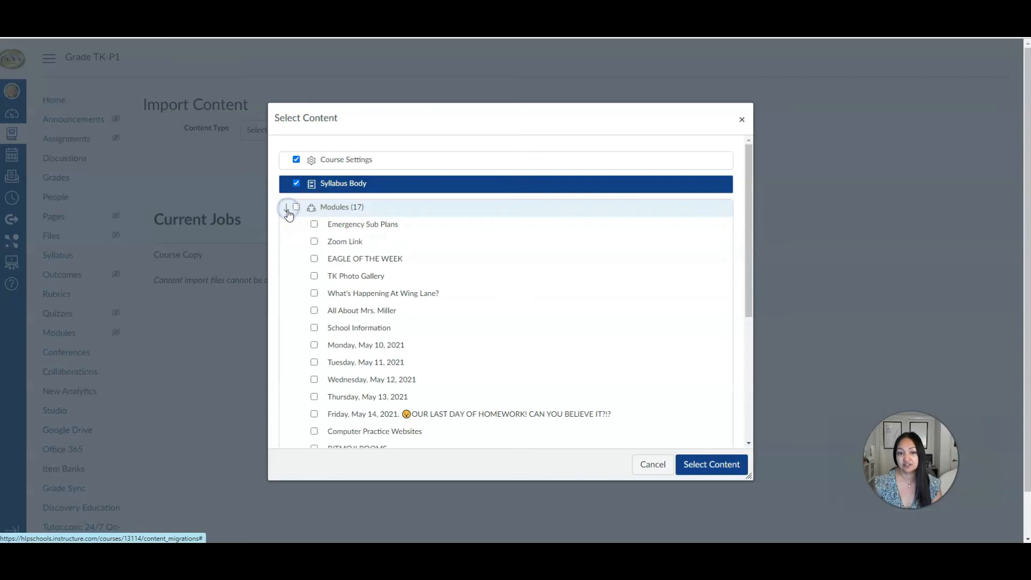
scroll(326, 354, down, 4)
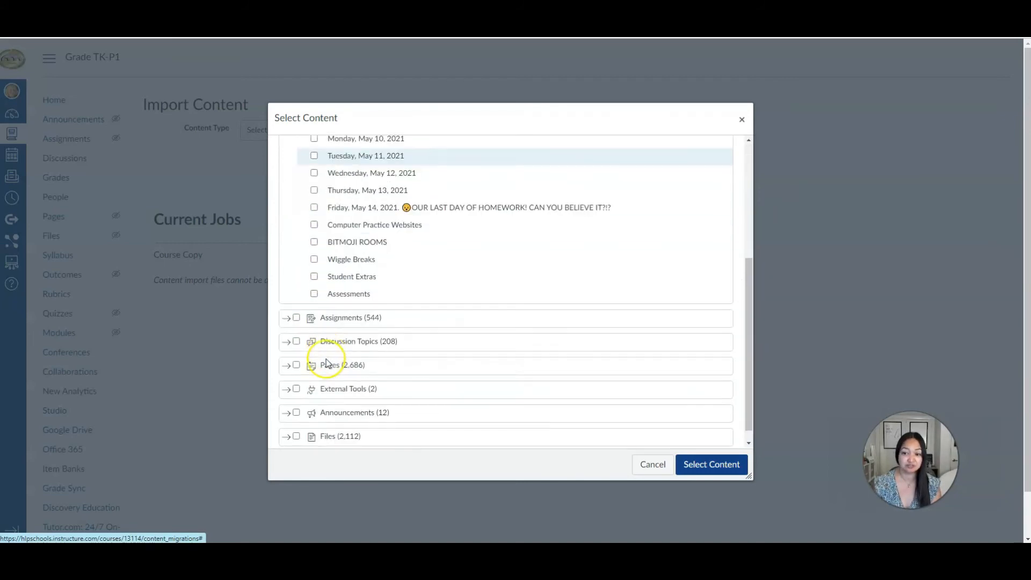
scroll(322, 354, up, 4)
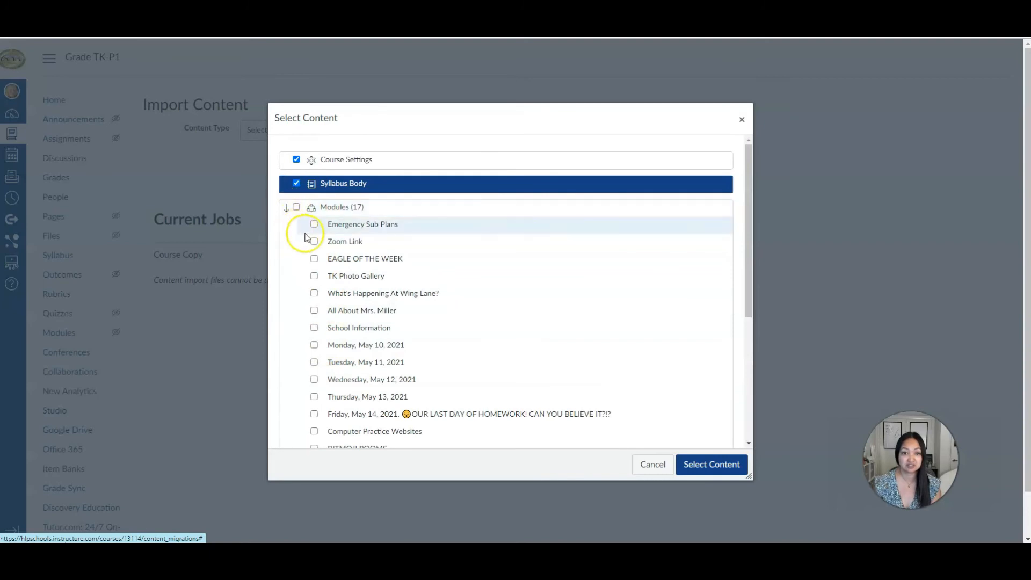
click(287, 207)
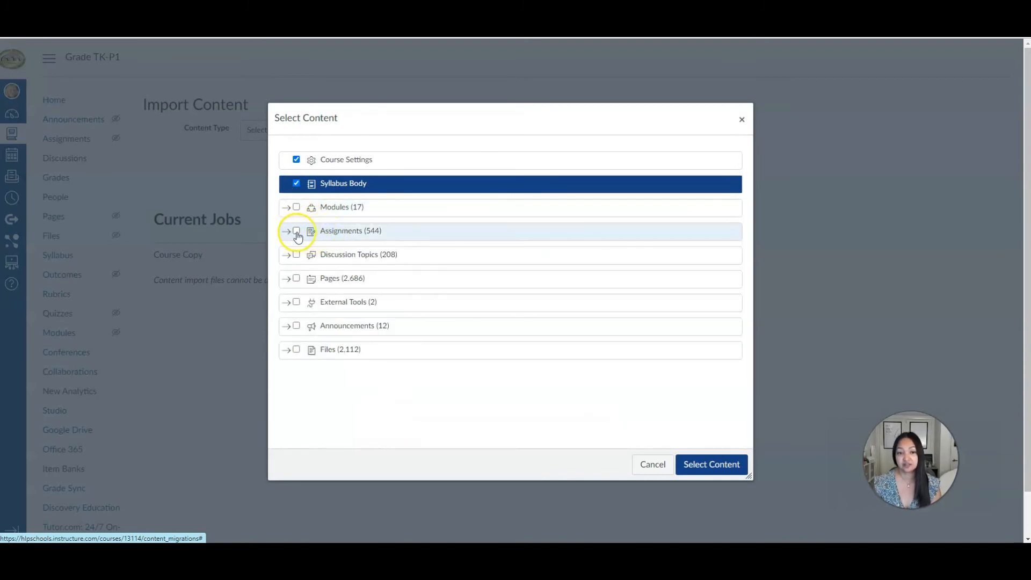
Try including all Assignments, and check the individual assignments and pages available for the course copy.
click(296, 231)
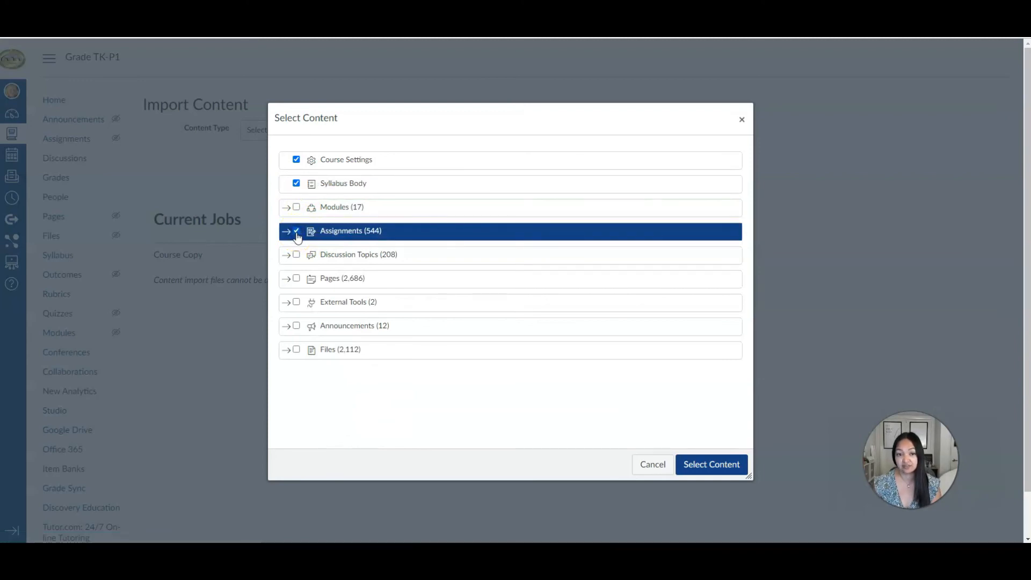
click(286, 232)
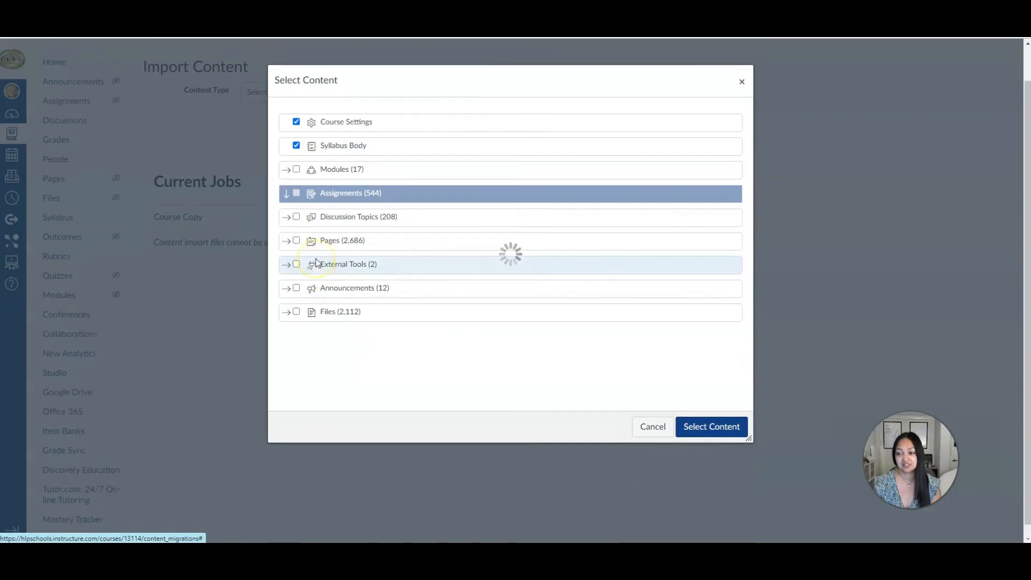
click(287, 234)
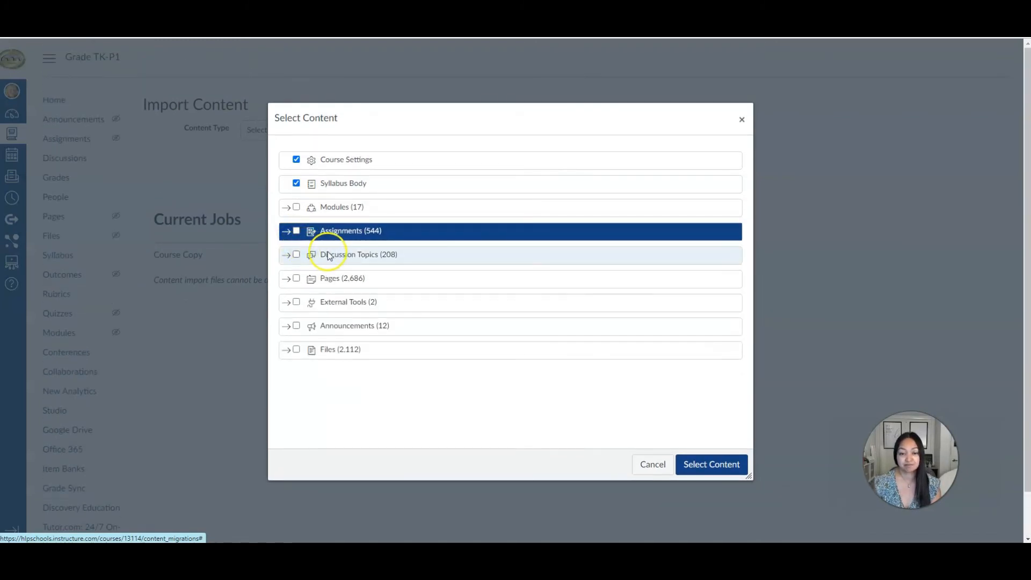
click(286, 282)
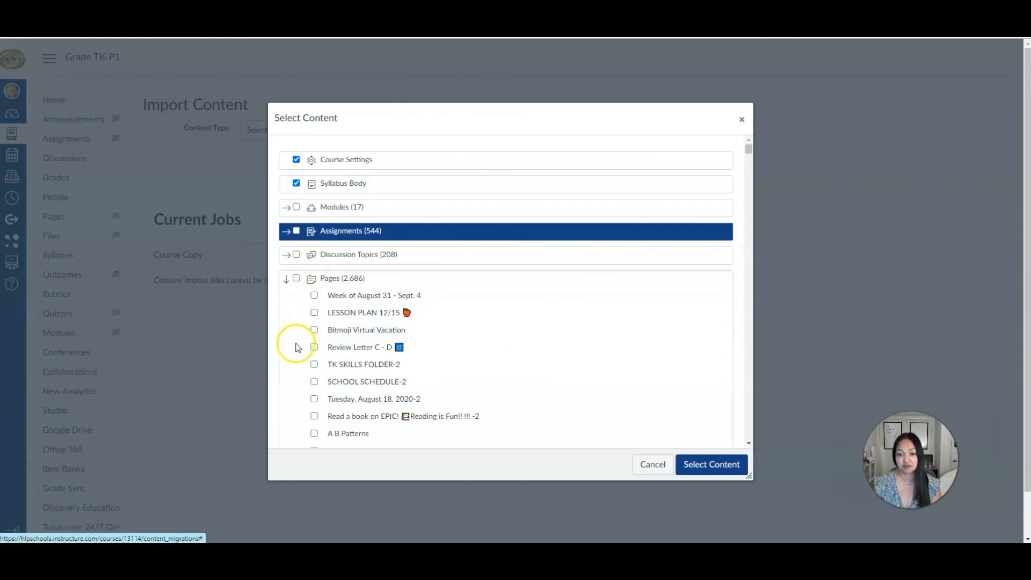
click(286, 280)
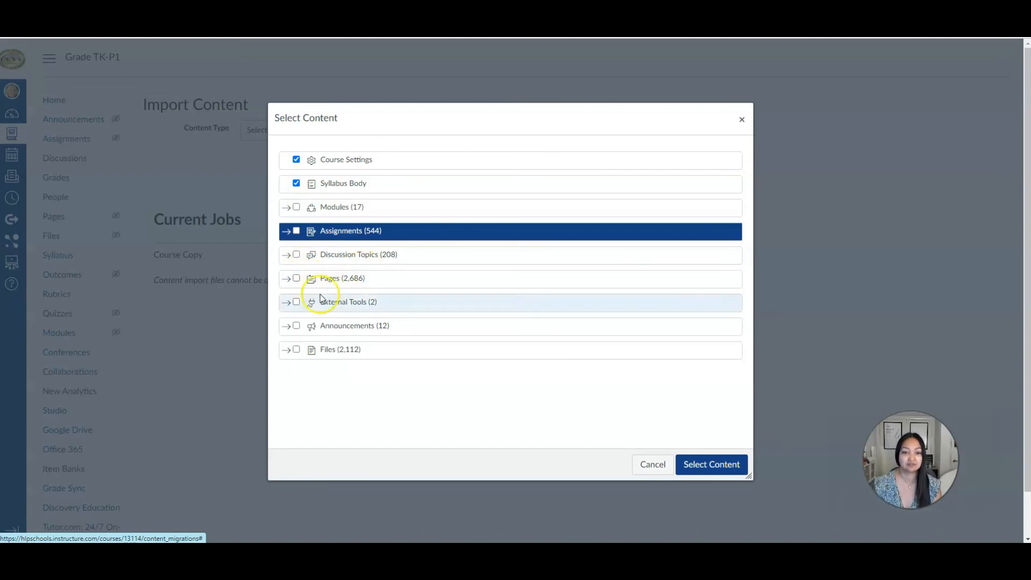
Include all Announcements in the course copy and submit the content selection.
click(297, 327)
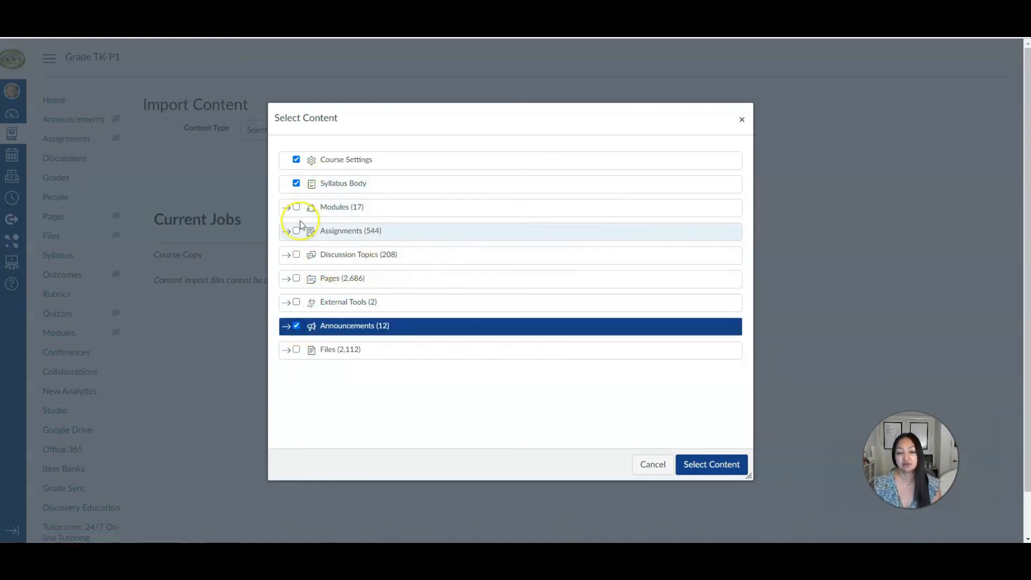
click(700, 470)
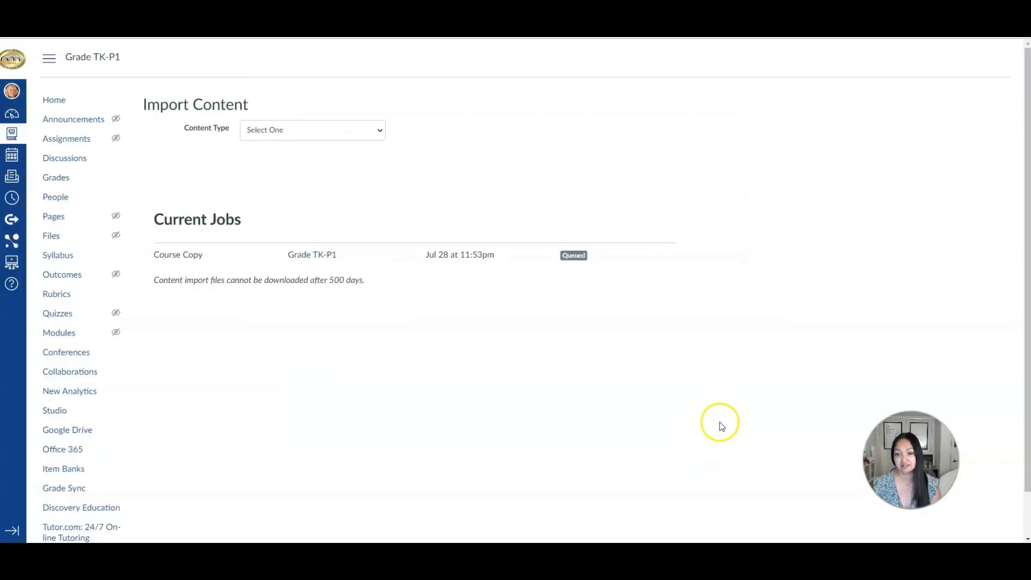